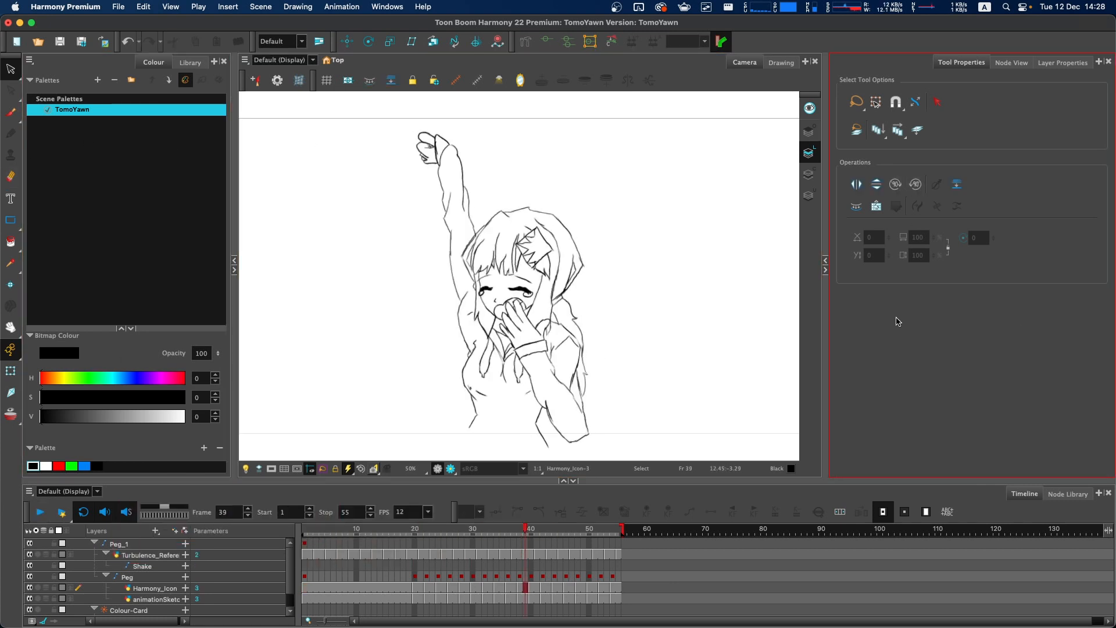
- Restore the default workspace layout and check the Library view
left_click(386, 7)
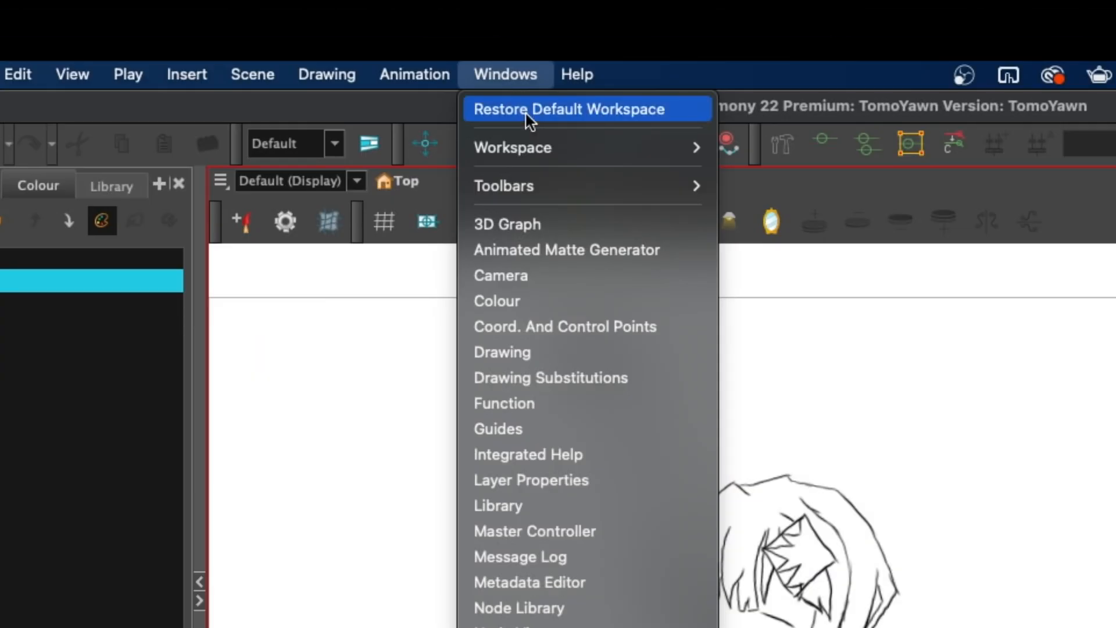
left_click(499, 113)
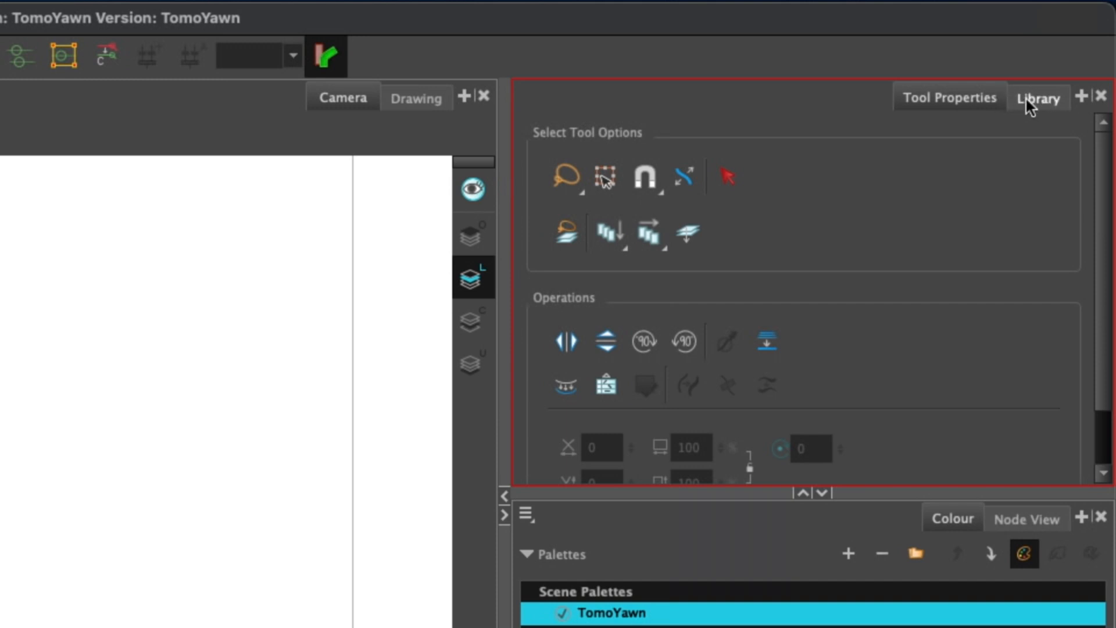
left_click(1031, 94)
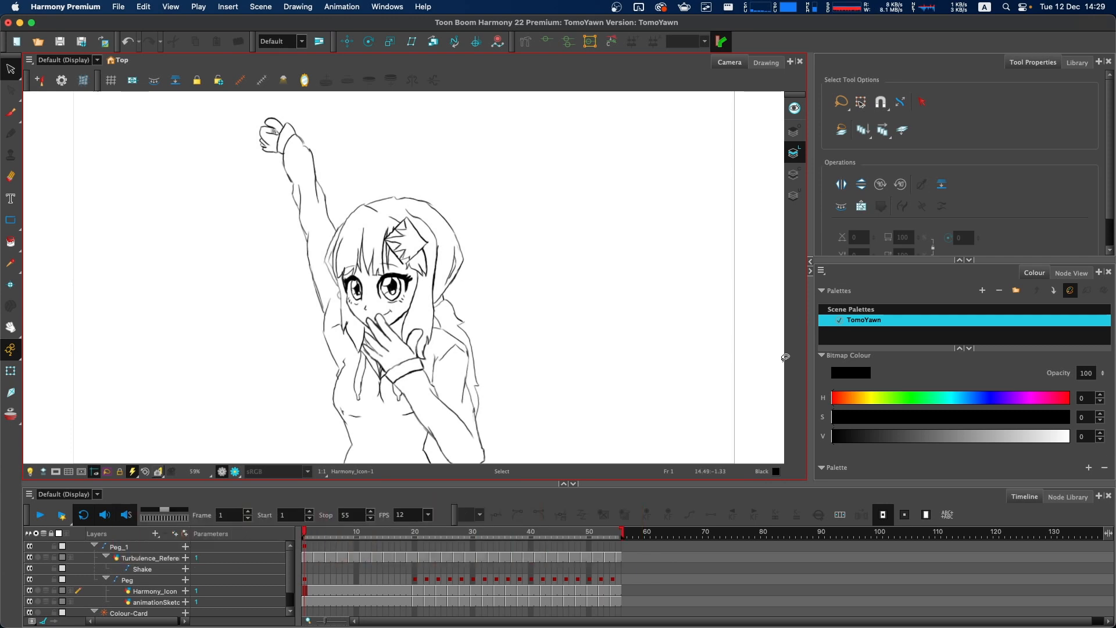
- Detach the Colour view into a floating window, reposition it, and dock it as a tab beside the Node View
left_click(1000, 327)
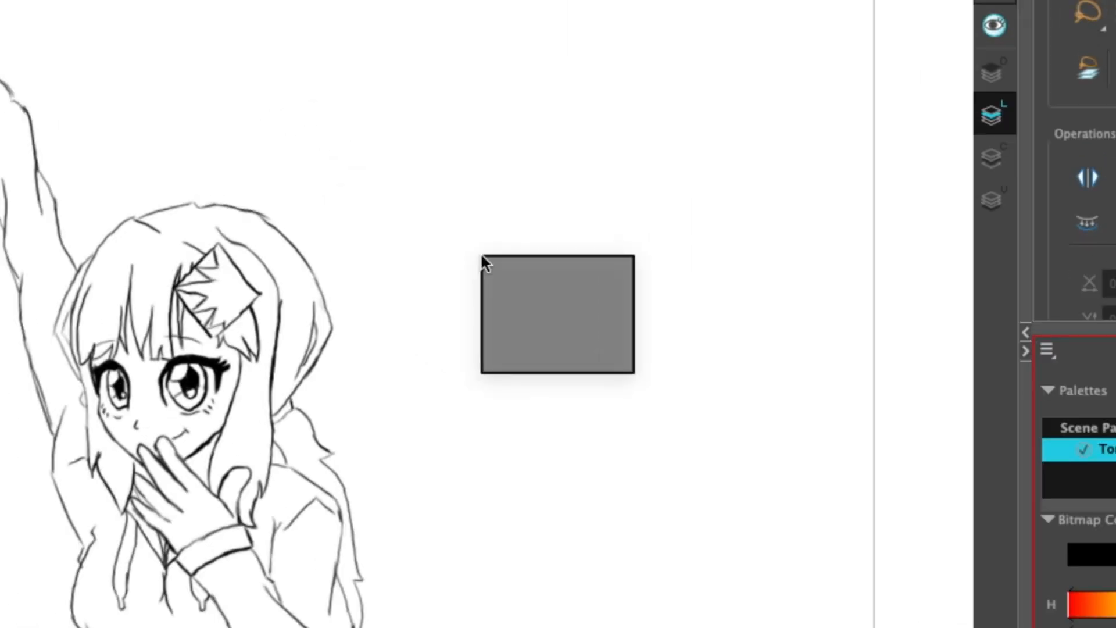
mouse_move(485, 262)
left_mouse_down()
mouse_move(494, 291)
mouse_move(329, 267)
mouse_move(421, 285)
left_mouse_up()
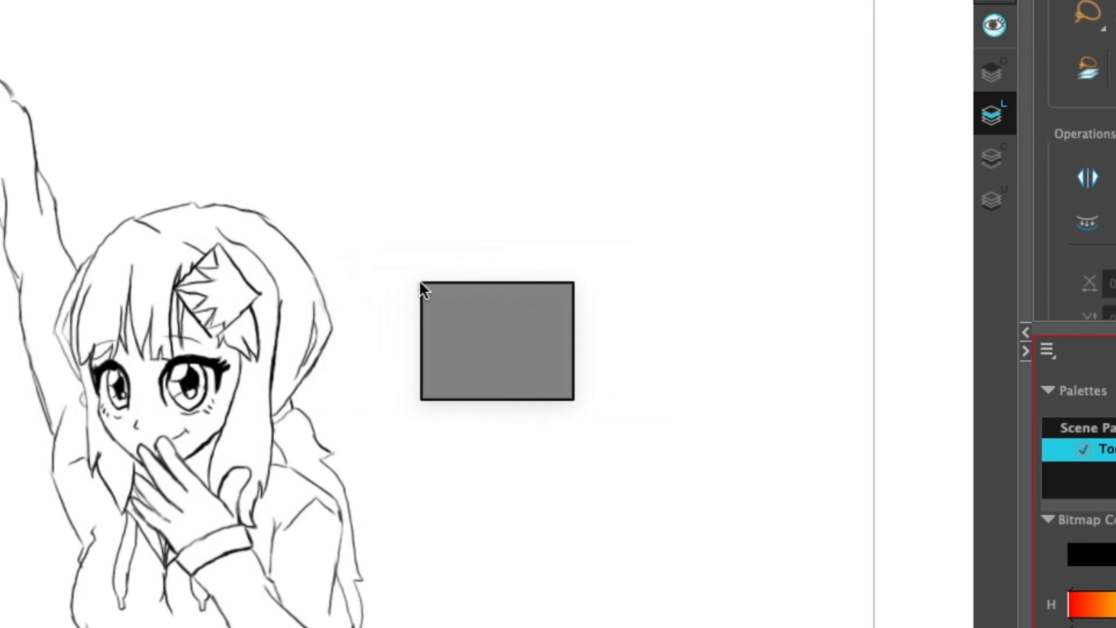
left_click_drag(420, 283, 420, 284)
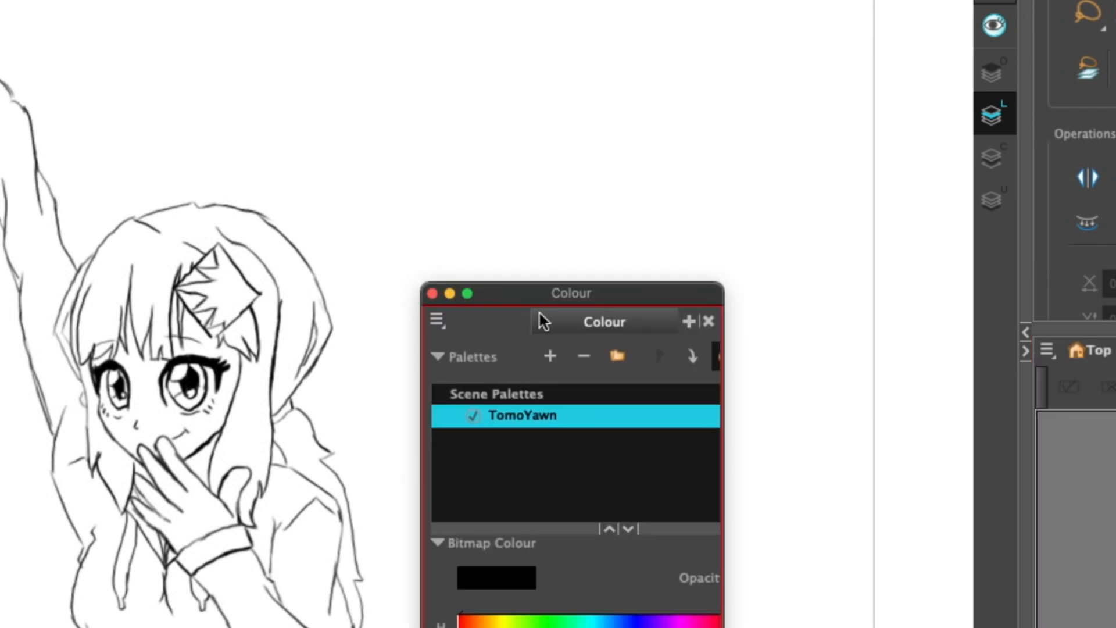
left_click_drag(548, 293, 728, 69)
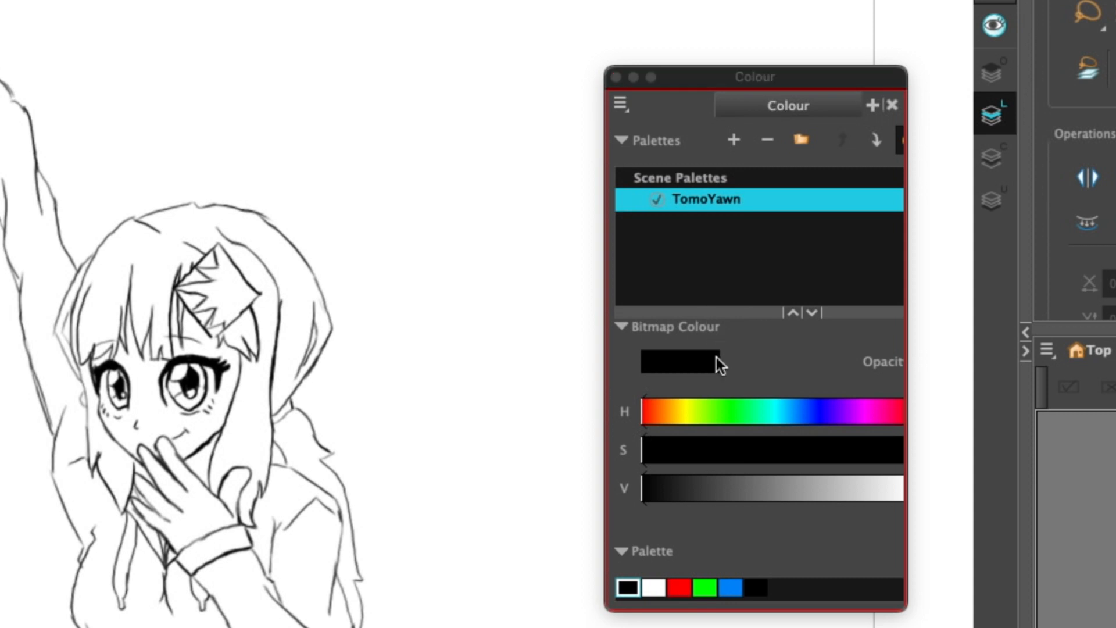
left_click_drag(788, 105, 975, 358)
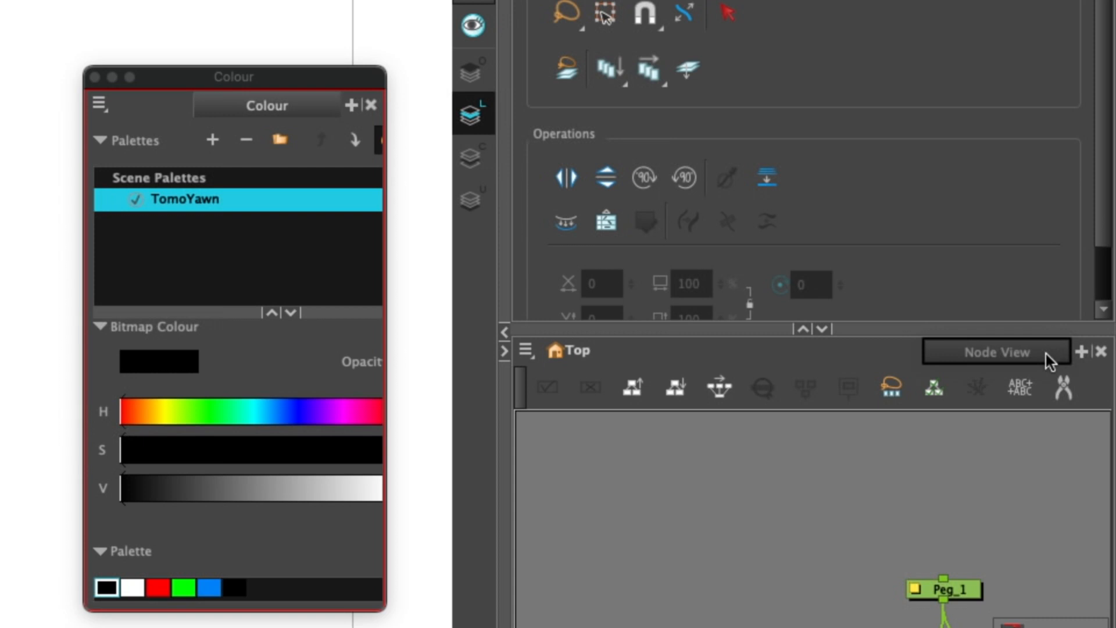
left_click_drag(1045, 353, 1045, 353)
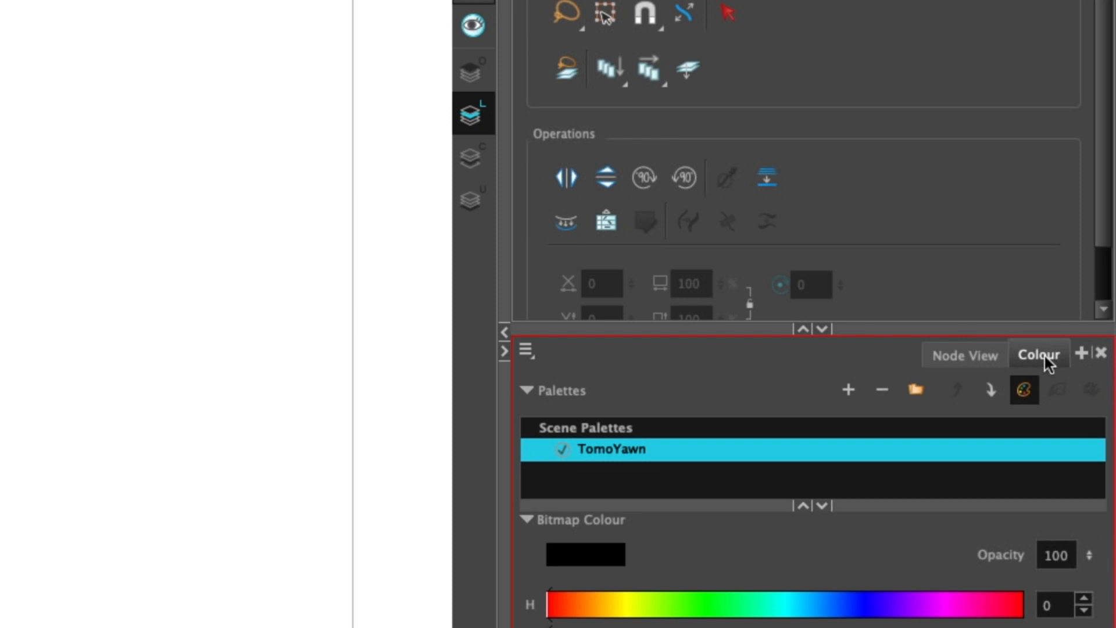
- Detach the Colour view from the Node View's tab group and dock it as a separate full-height panel beside the Tools toolbar
left_click_drag(1045, 356, 901, 0)
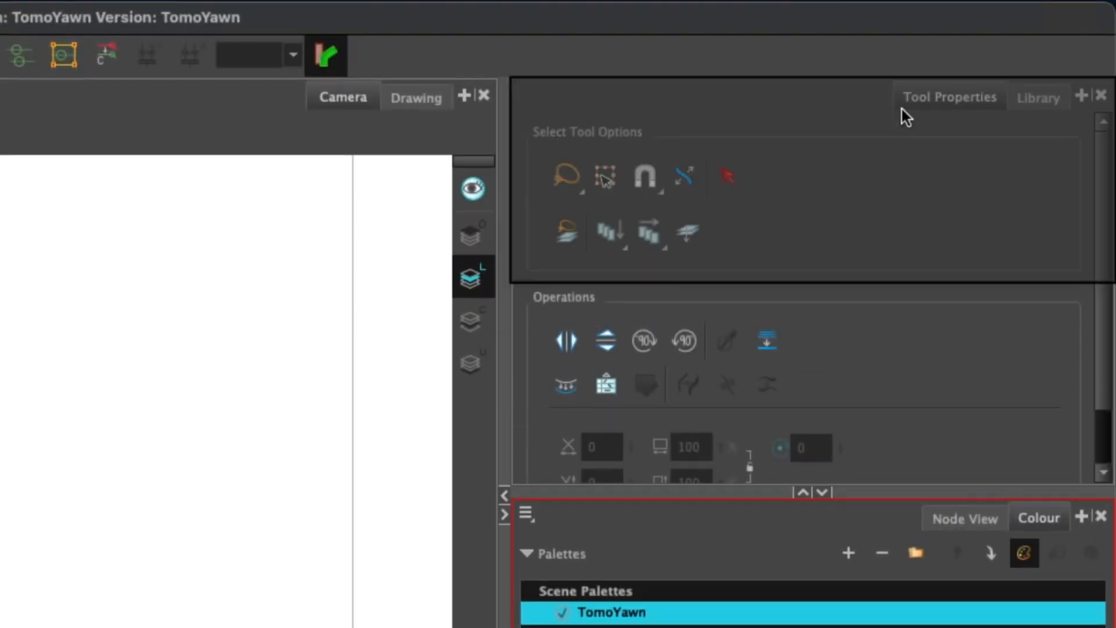
left_click_drag(901, 108, 925, 96)
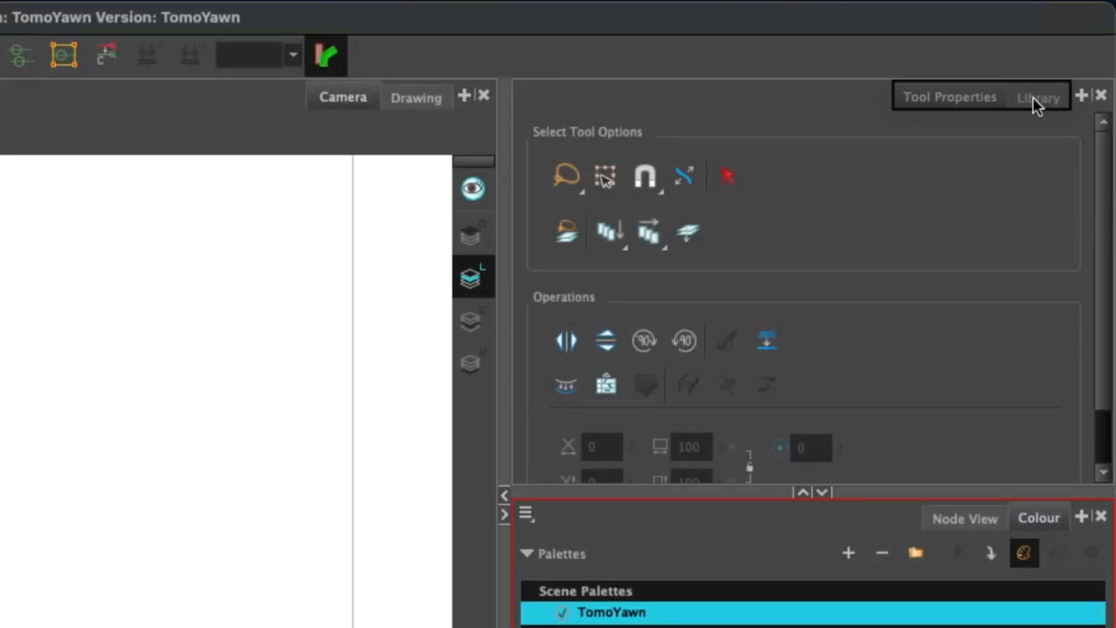
left_click_drag(1033, 99, 0, 334)
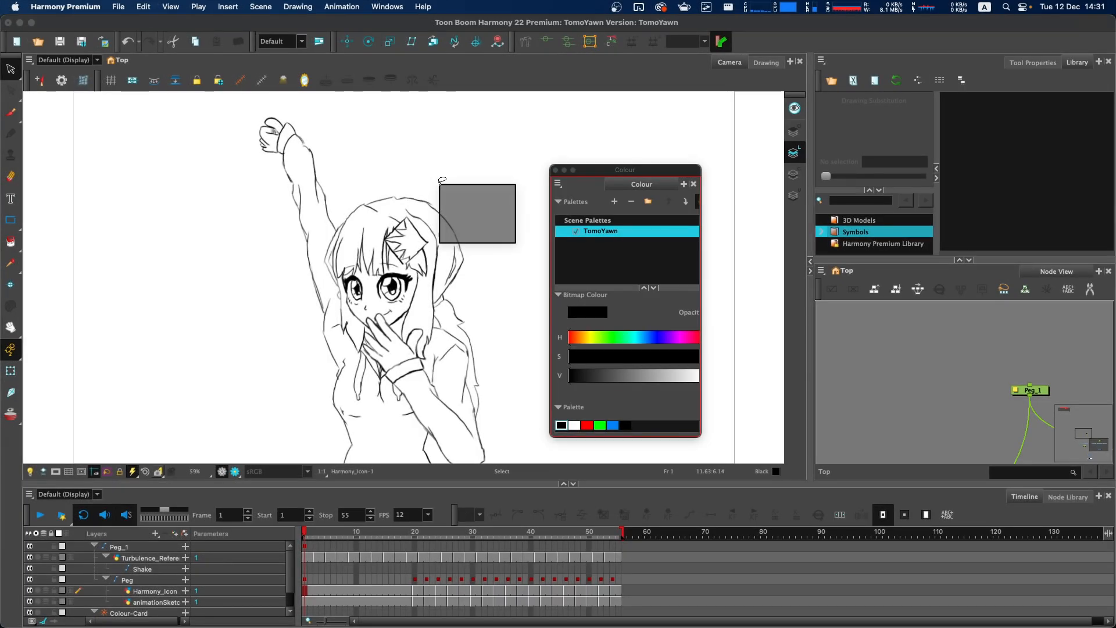
left_click_drag(441, 180, 29, 197)
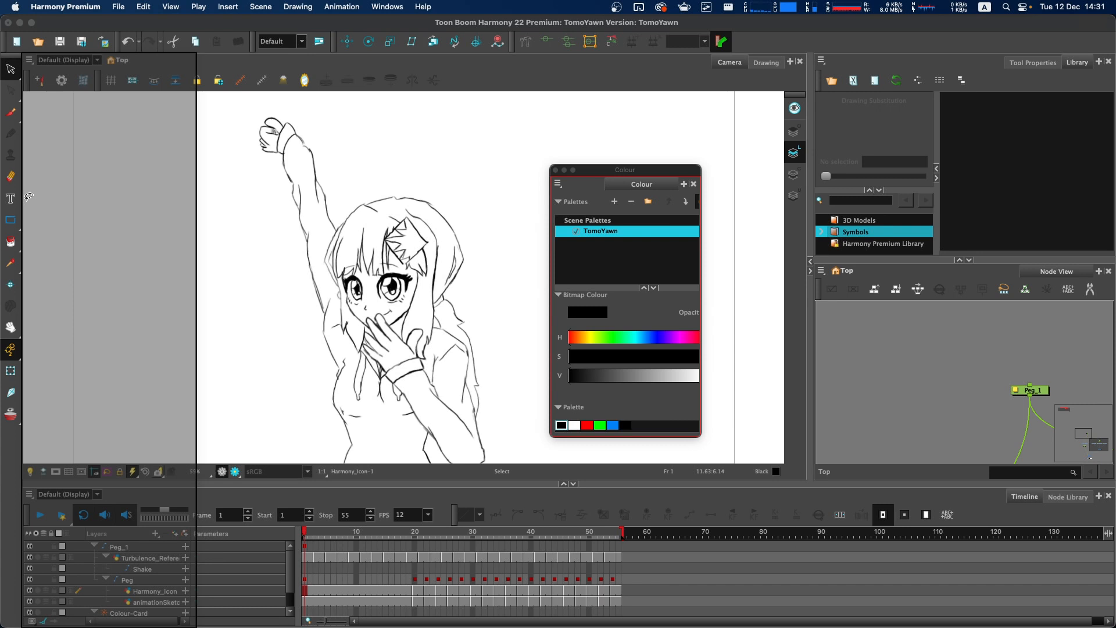
left_click_drag(29, 197, 32, 196)
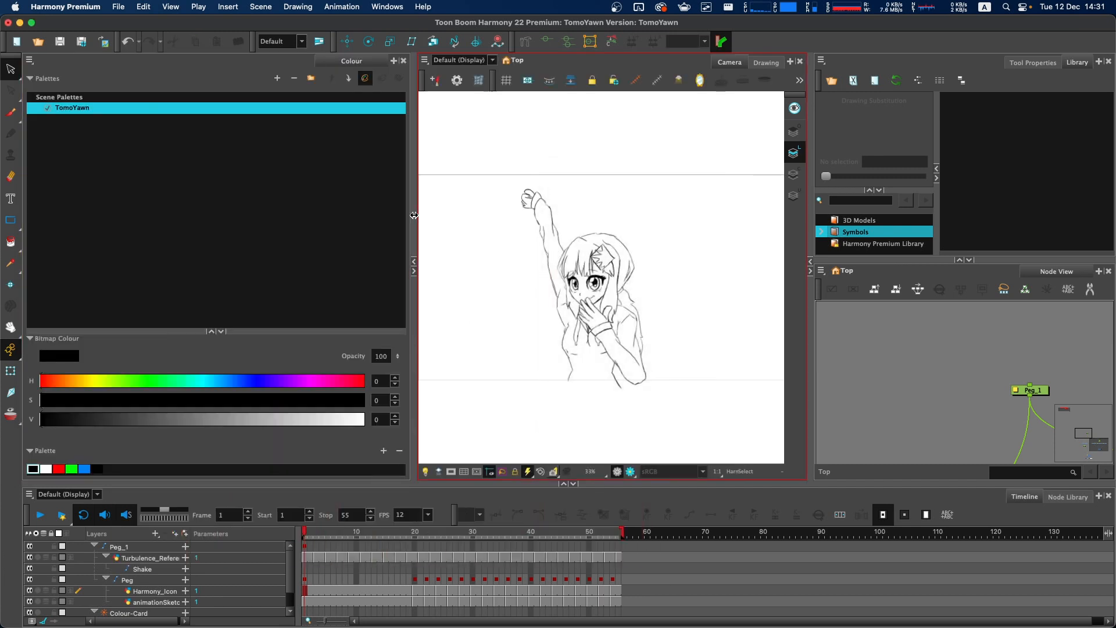
- Collapse and re-expand the docked Colour view using its divider with the Camera view
left_click_drag(413, 215, 25, 188)
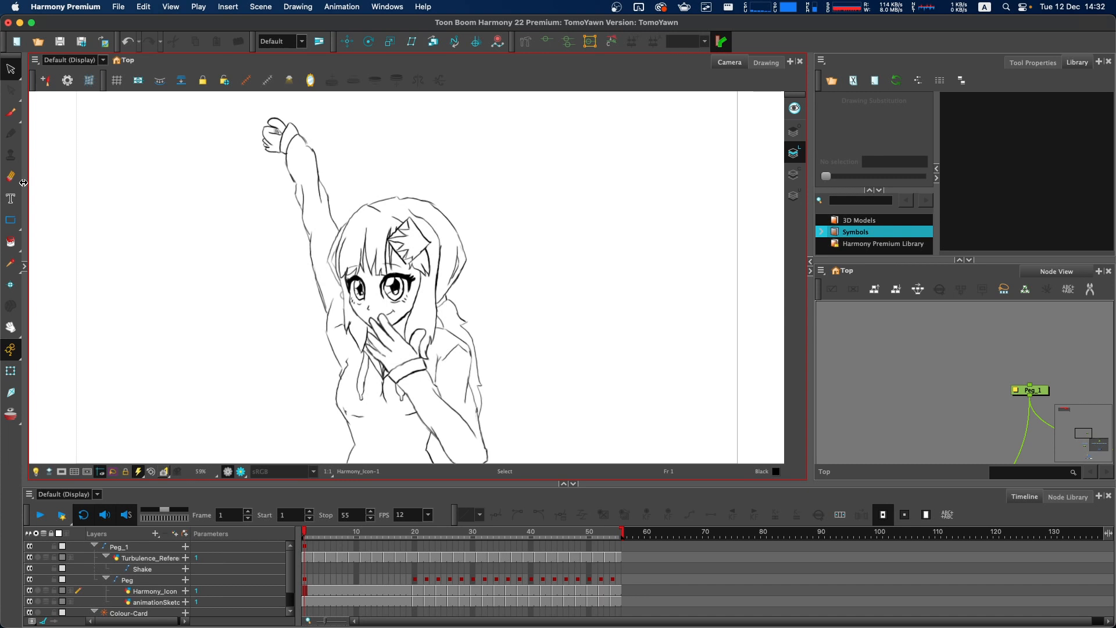
left_click_drag(25, 183, 225, 266)
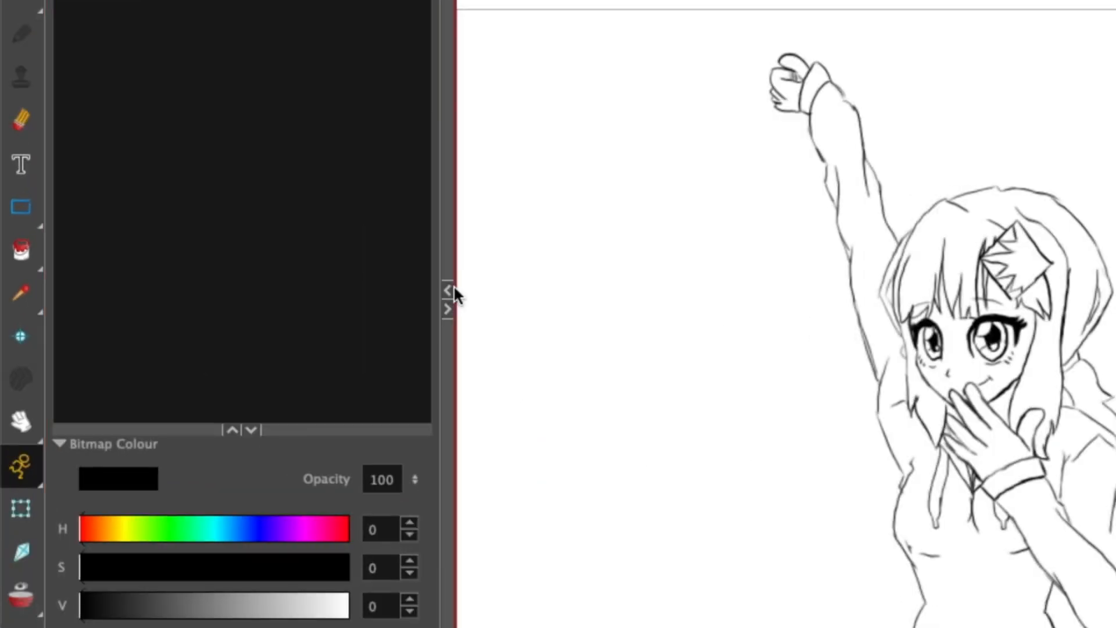
left_click(449, 289)
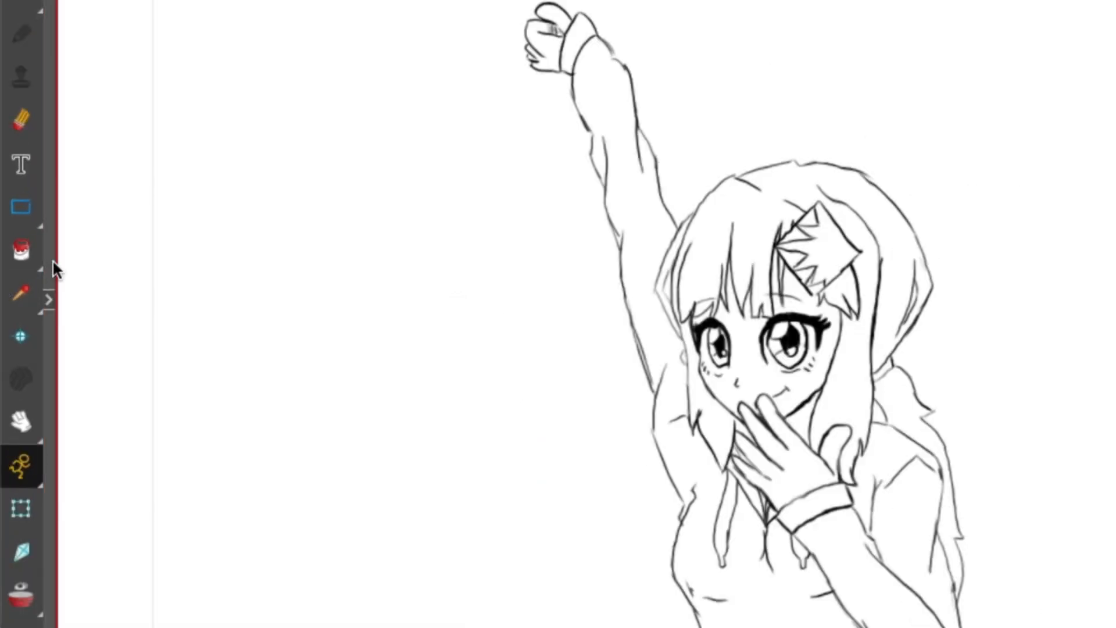
left_click(50, 303)
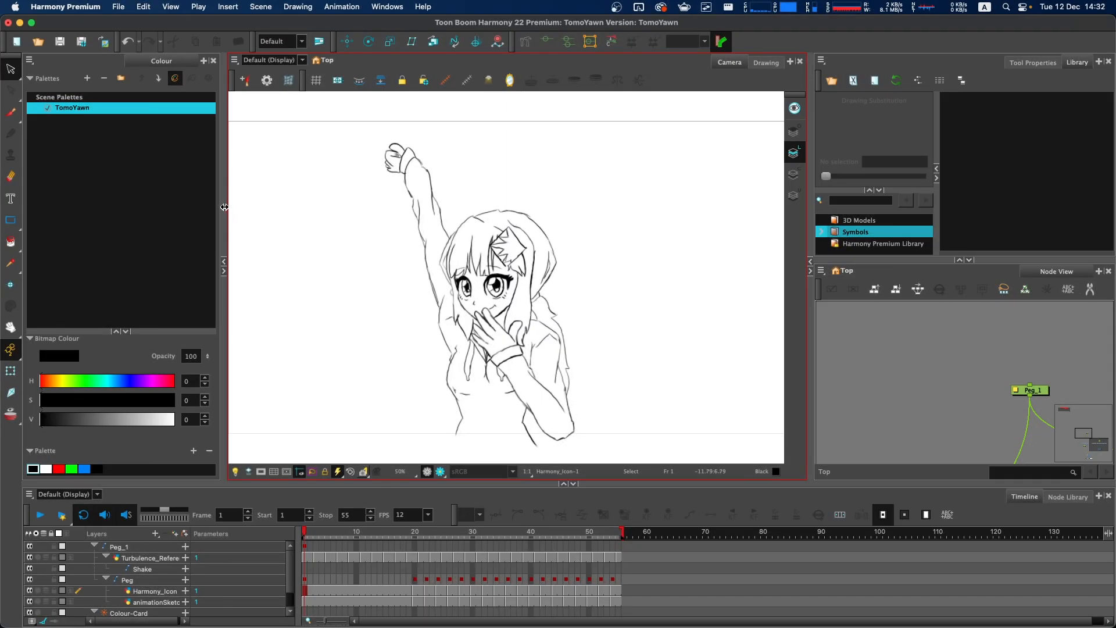
- Narrow the Colour view to give the Camera view more room, and test collapsing and re-expanding it
left_click_drag(225, 207, 186, 261)
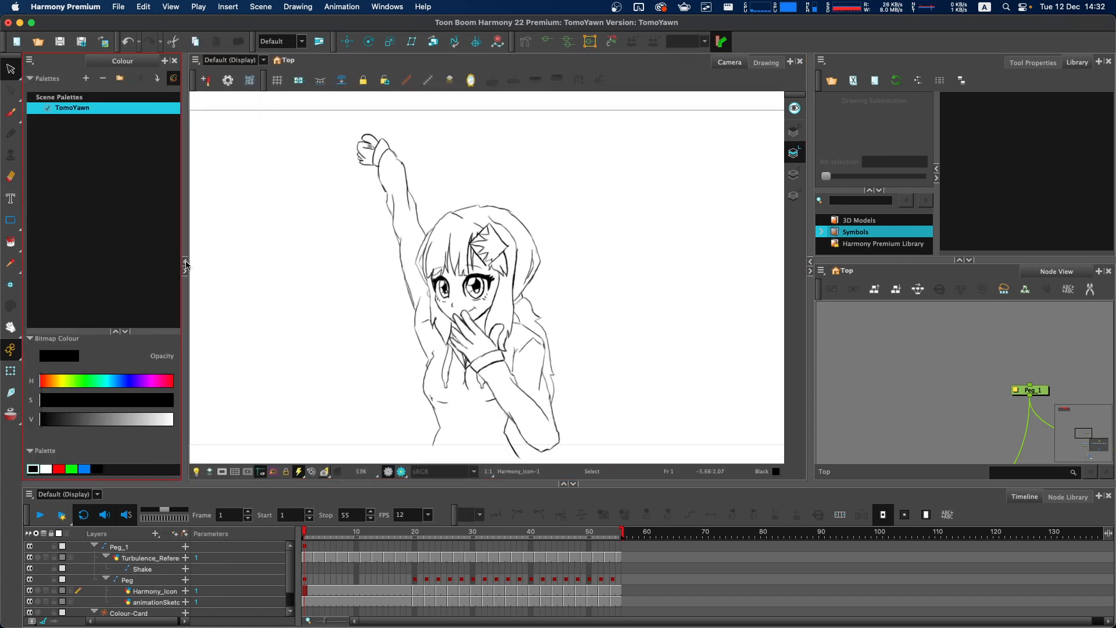
left_click(186, 265)
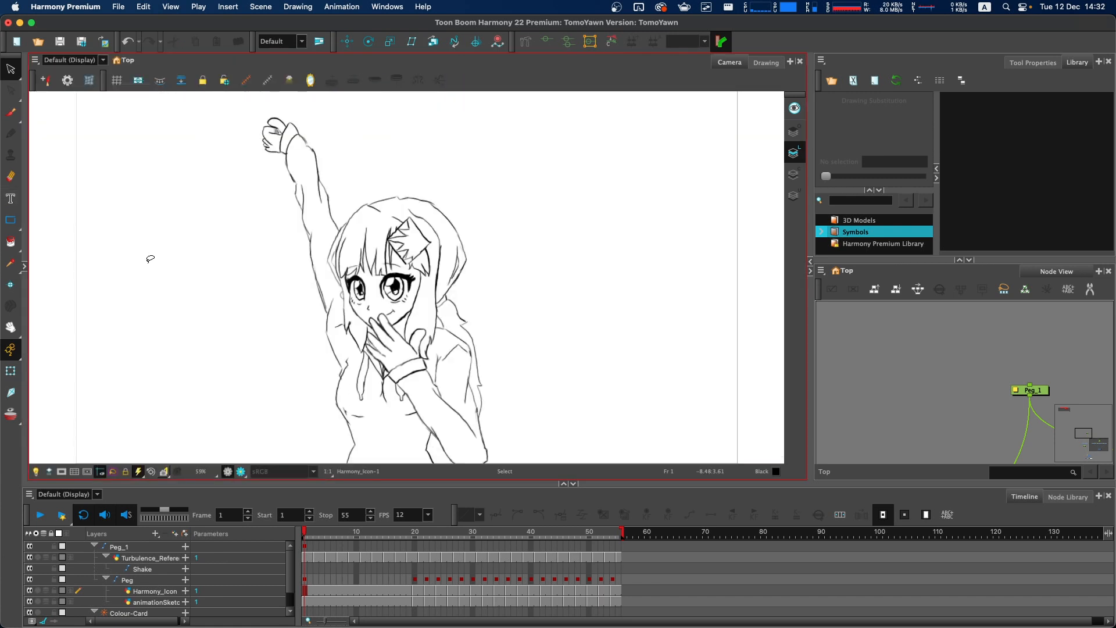
left_click(26, 271)
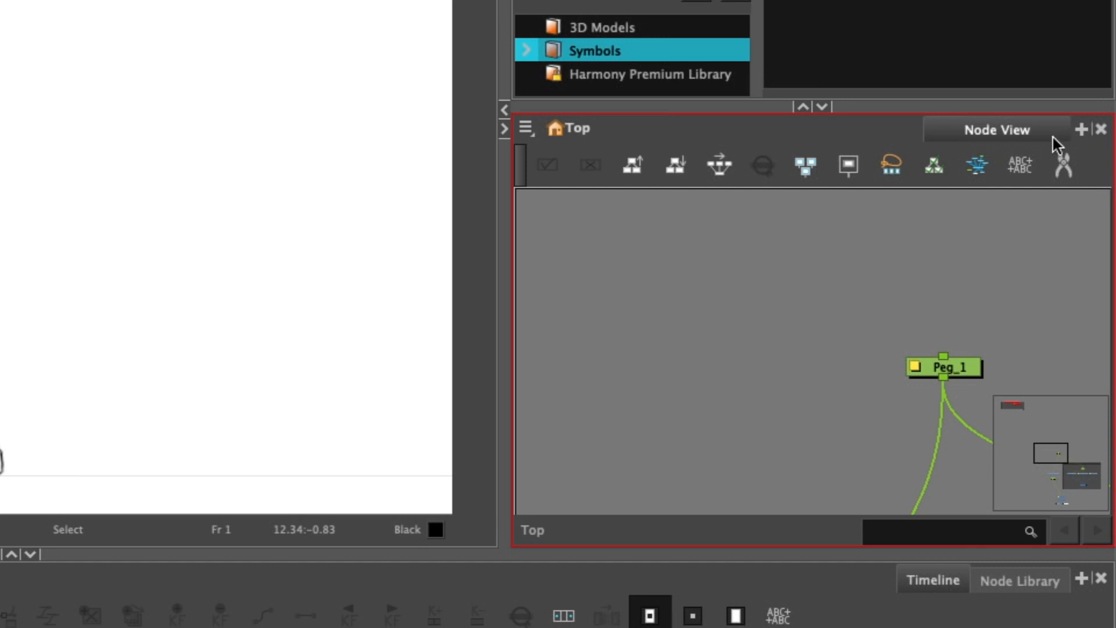
- Close the Node View, reopen it as a floating window, and dock it as a tab with Tool Properties and Library
left_click(1101, 131)
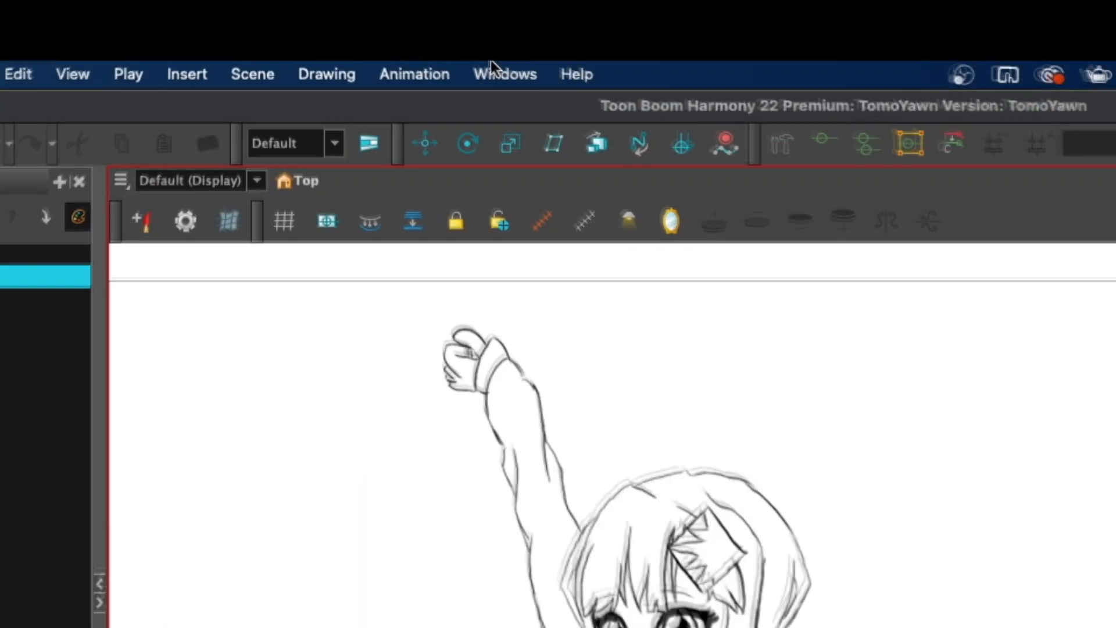
left_click(387, 5)
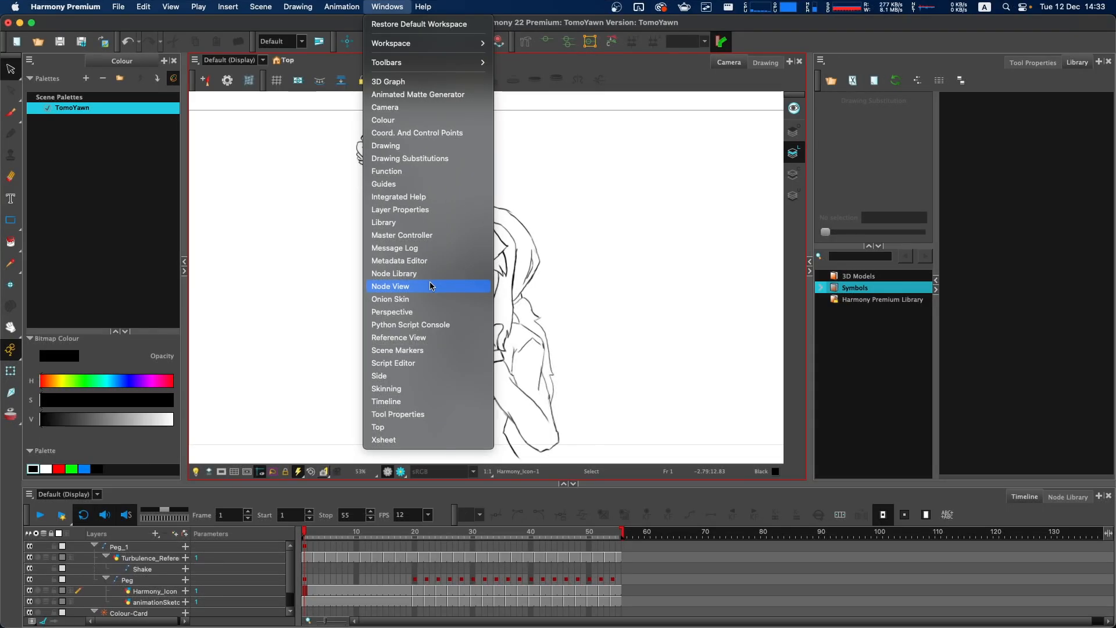
left_click(430, 285)
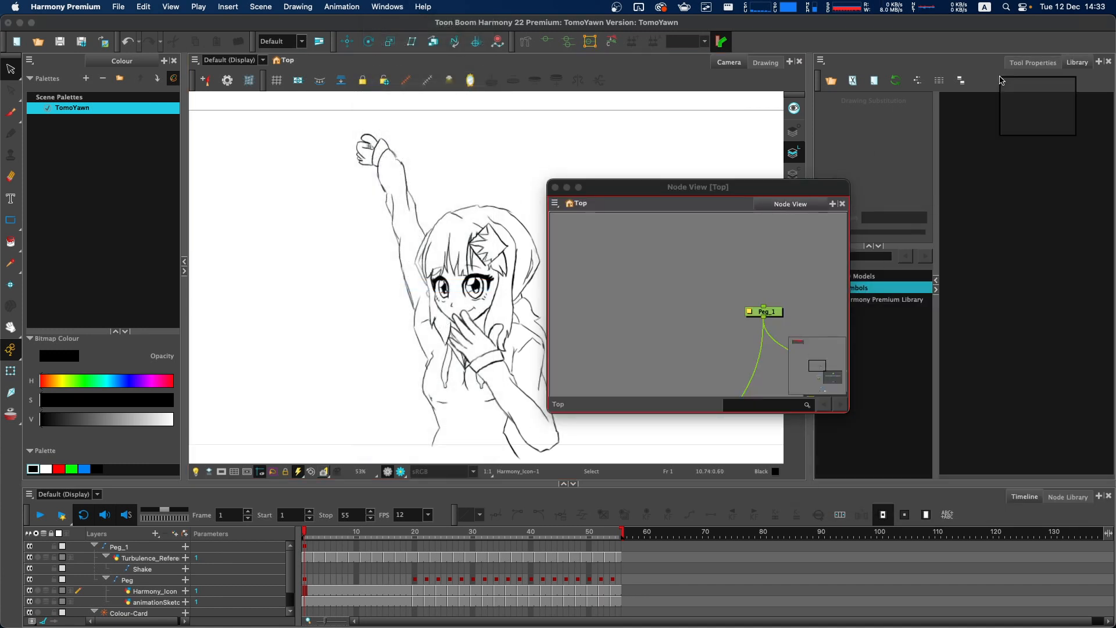
left_click(1033, 71)
left_click_drag(1034, 70, 1036, 69)
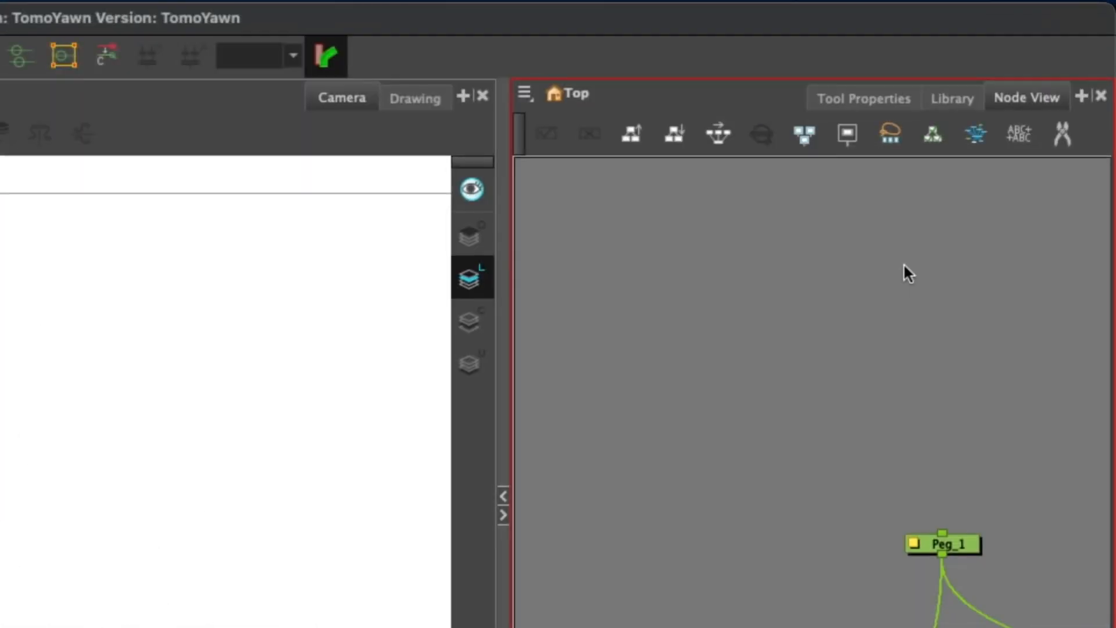
- Add a Layer Properties view as a tab in the panel containing Tool Properties, Library and Node View
left_click(1079, 94)
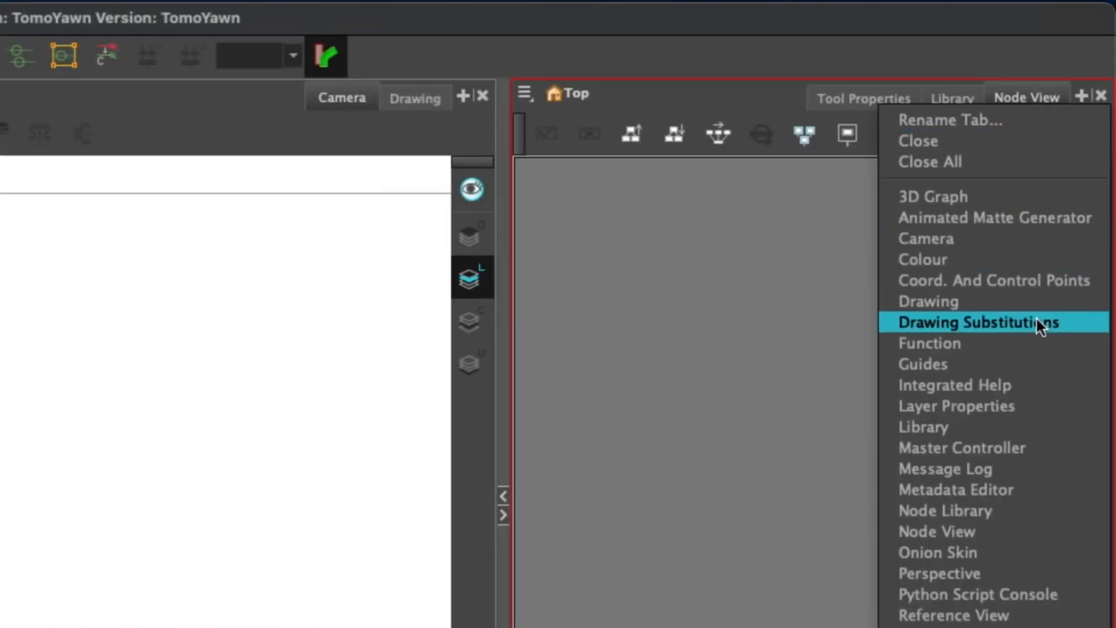
left_click(1022, 407)
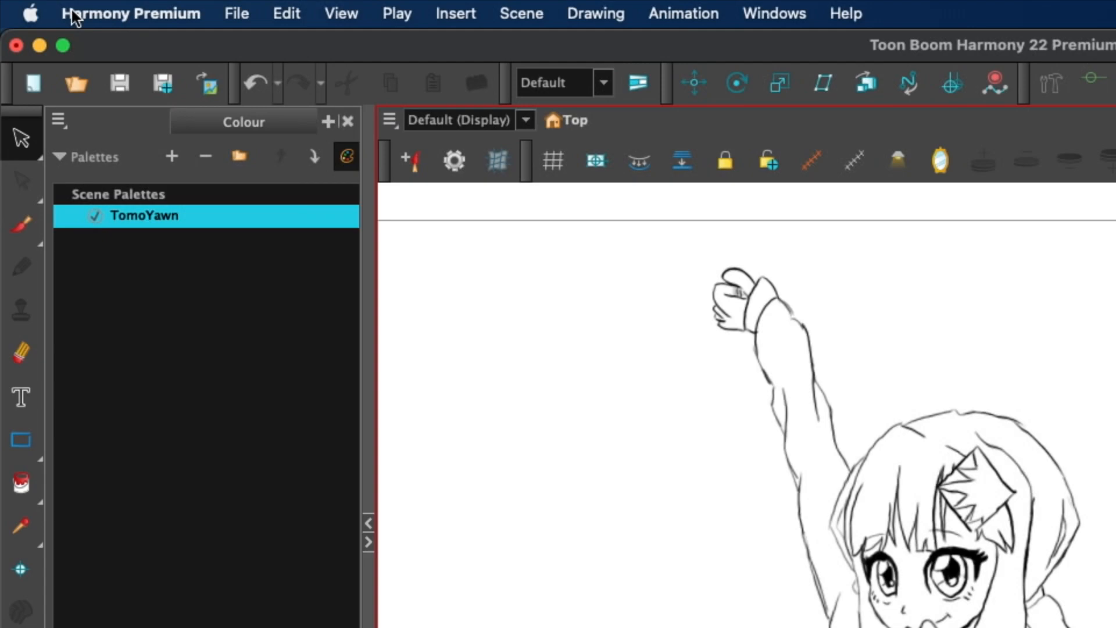
- Enable Focus On Mouse Enter in the General preferences and apply the change
left_click(65, 7)
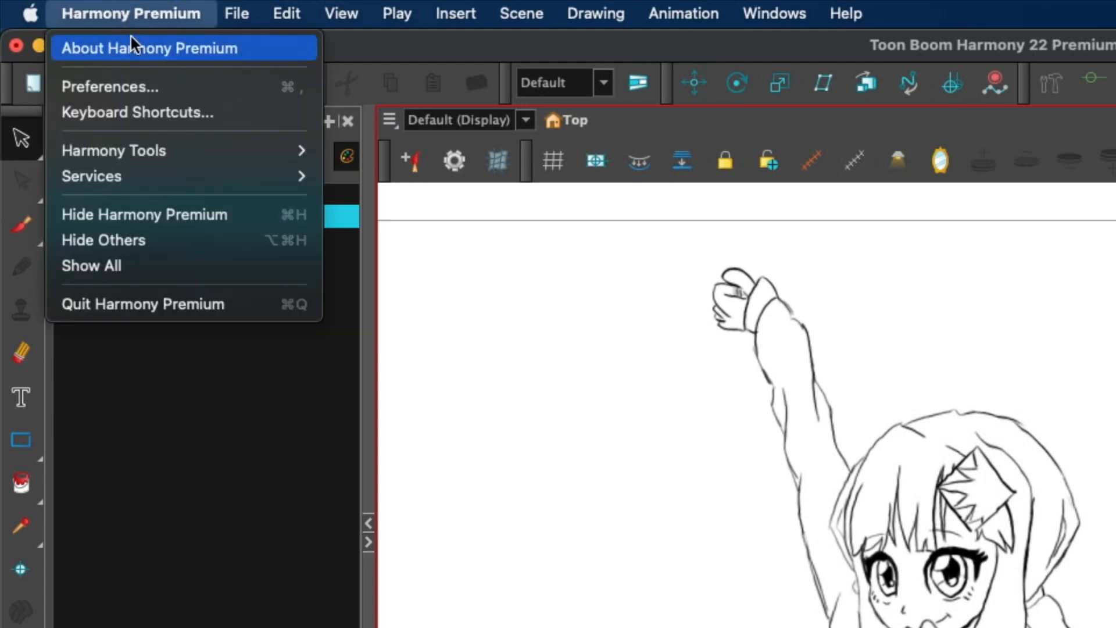
left_click(108, 43)
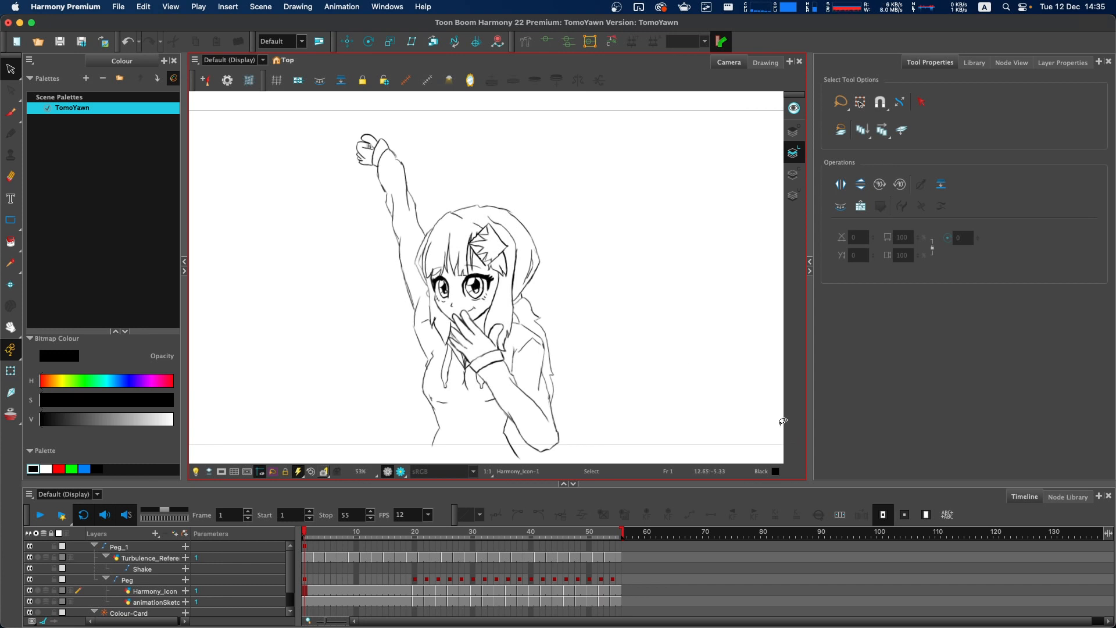
left_click(898, 400)
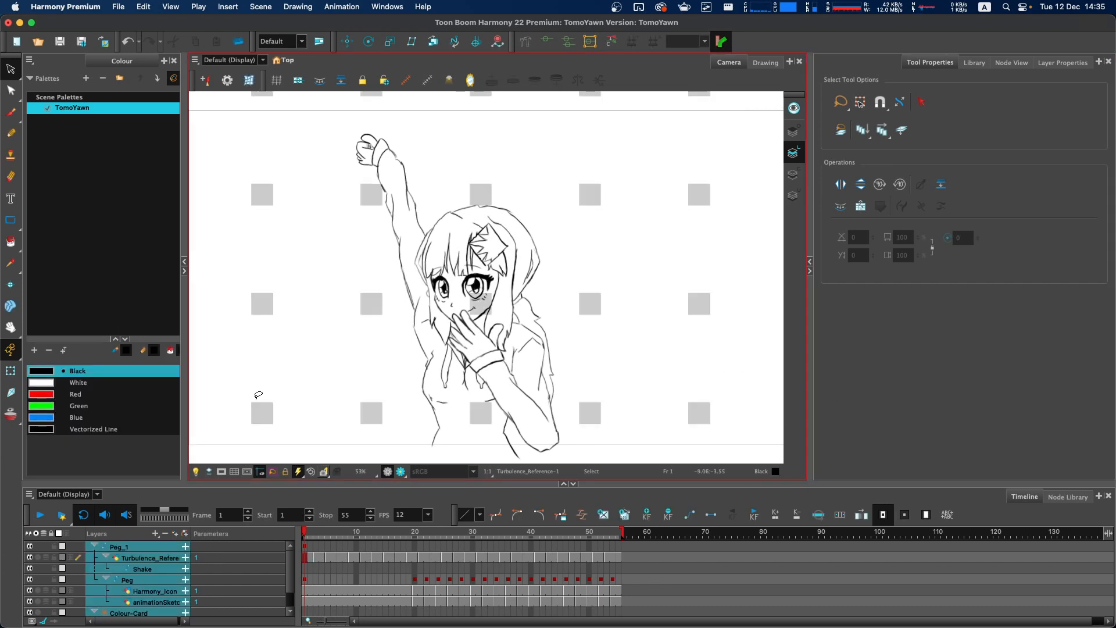
left_click(87, 6)
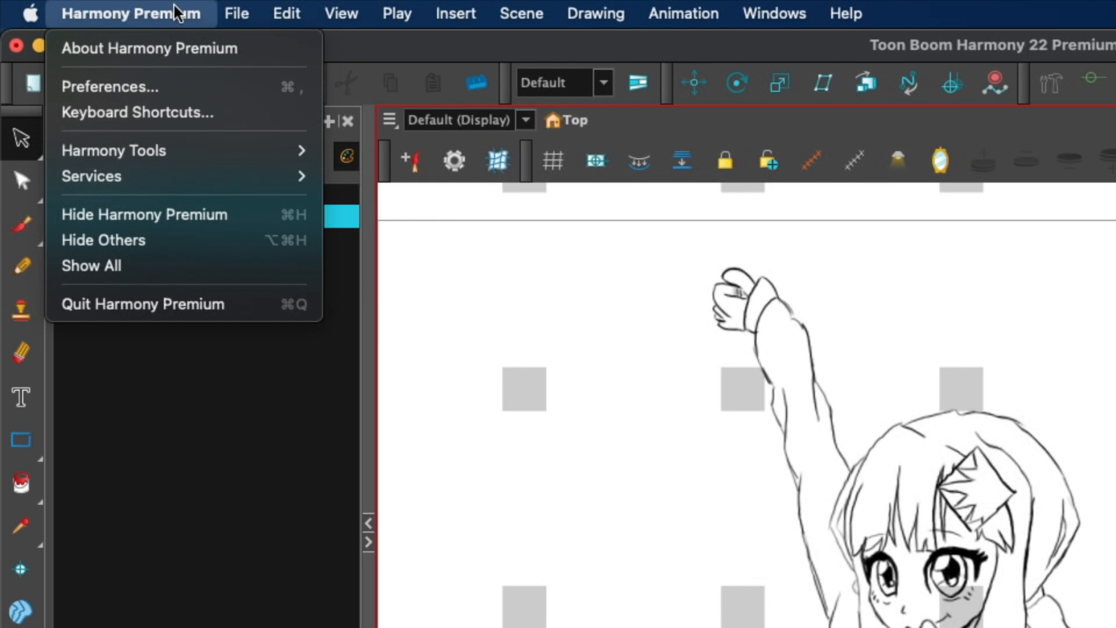
left_click(179, 88)
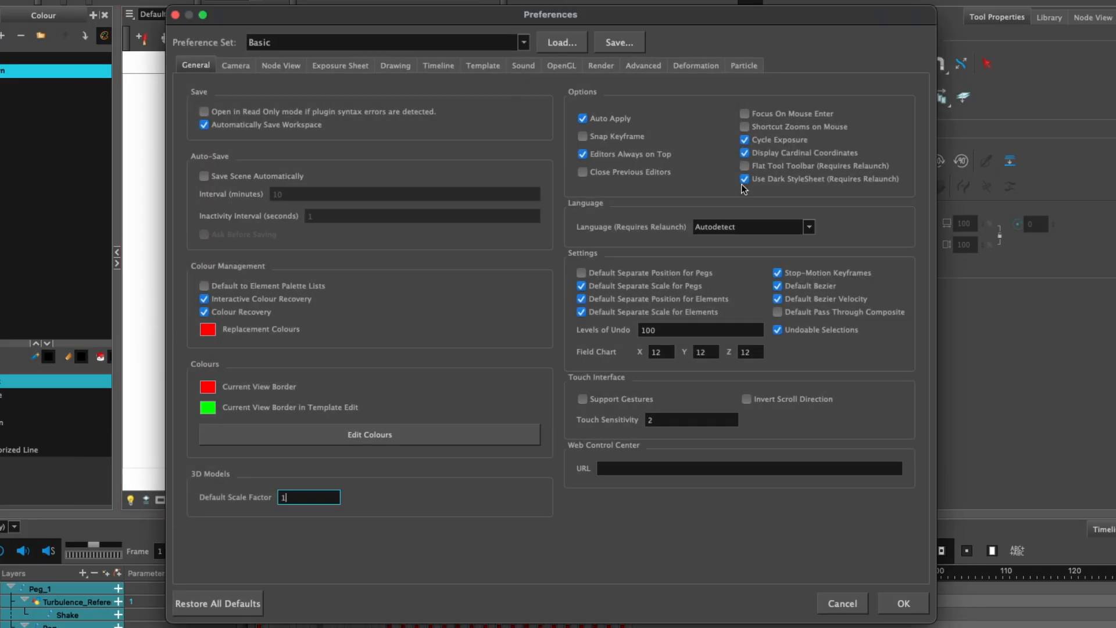
left_click(828, 114)
left_click(903, 602)
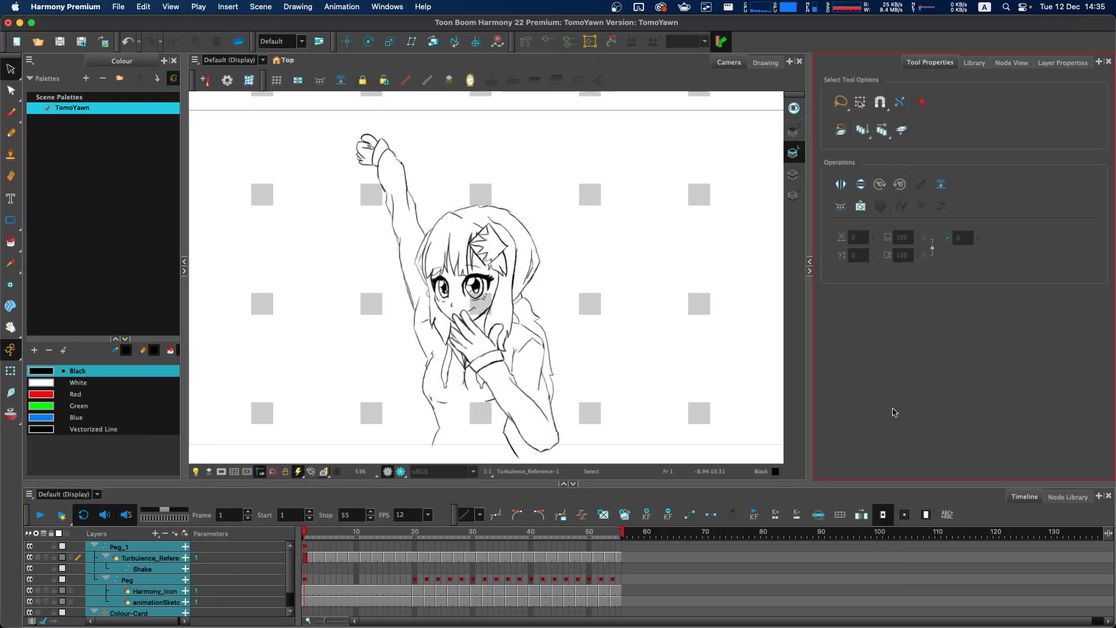